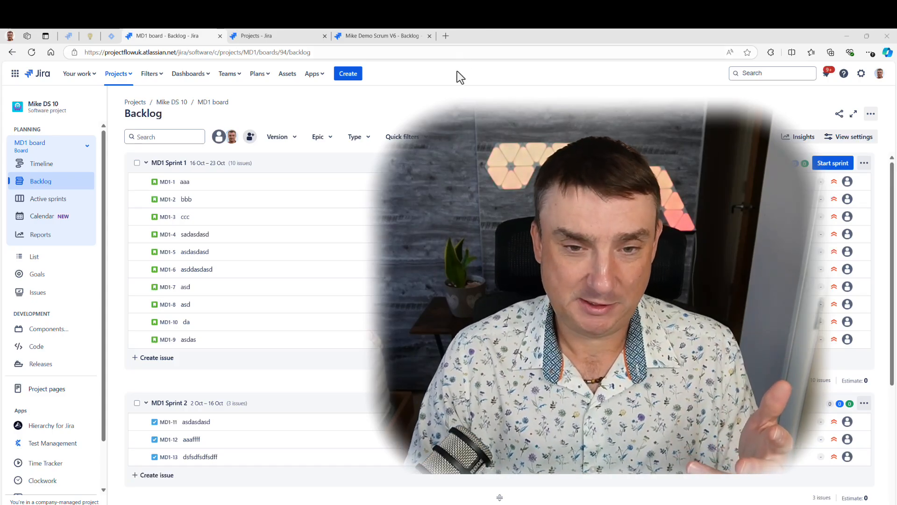
# - Look over the MD1 board's active sprints view and the planned sprints in its backlog
pyautogui.scroll(-3, 374, 242)
pyautogui.scroll(3, 376, 256)
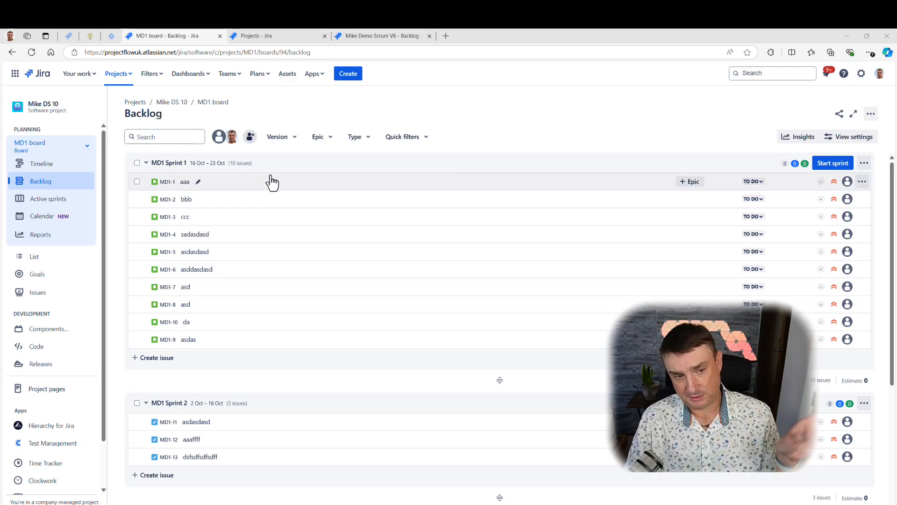
pyautogui.click(55, 201)
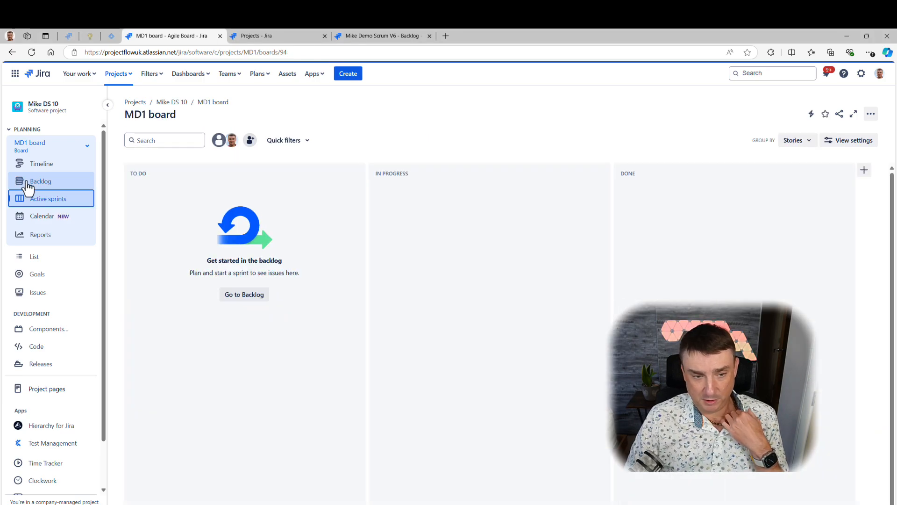
pyautogui.click(26, 182)
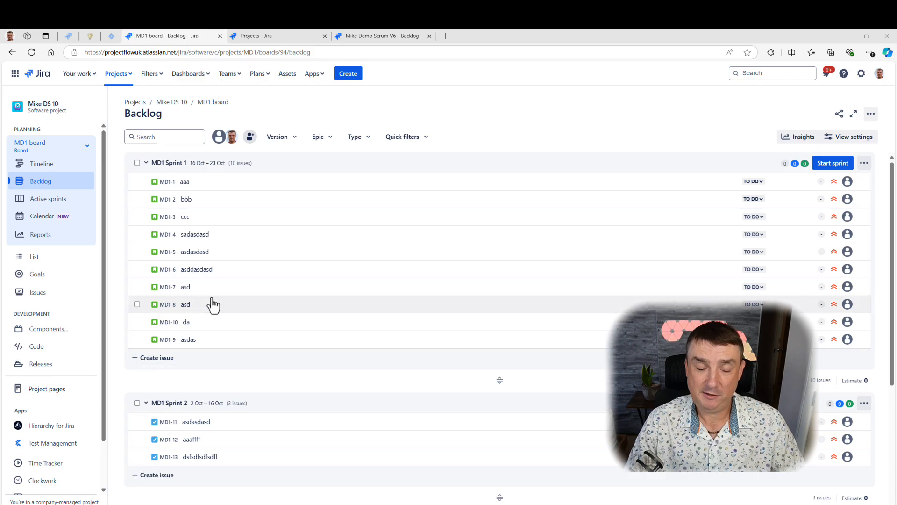
pyautogui.scroll(-2, 339, 250)
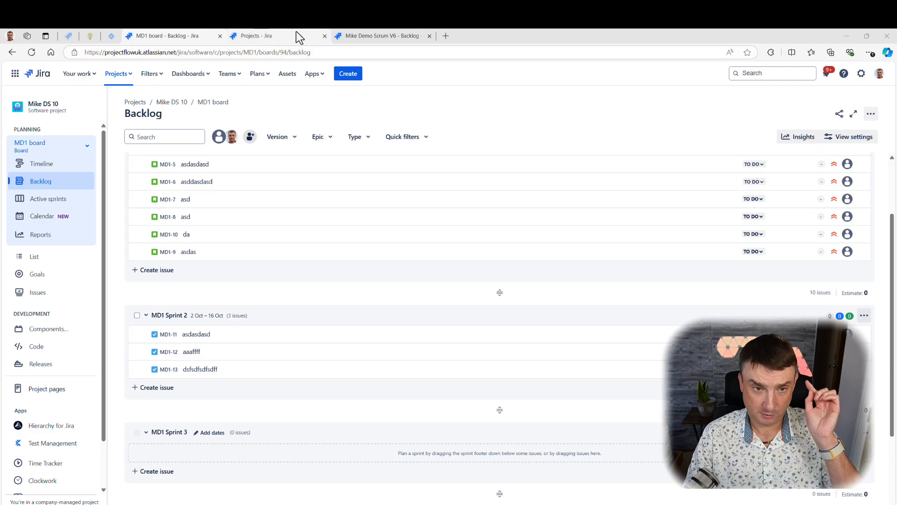
pyautogui.click(360, 37)
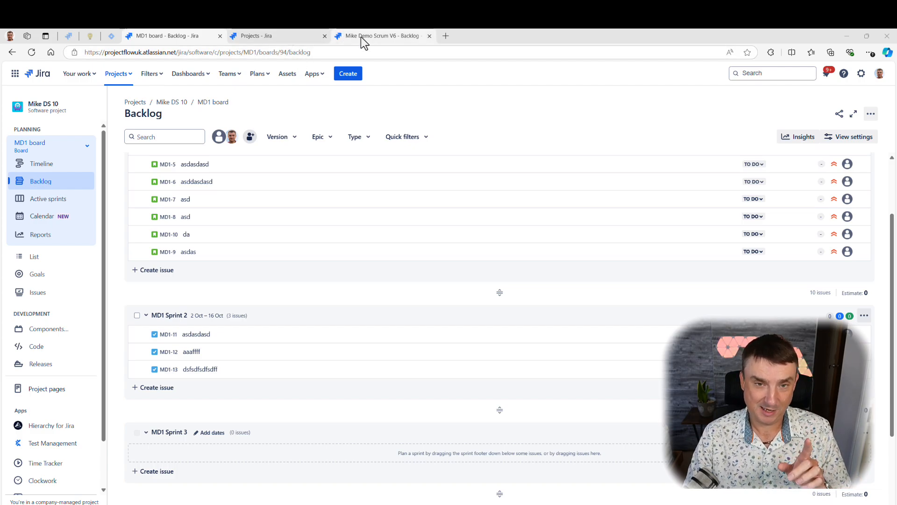
pyautogui.click(291, 30)
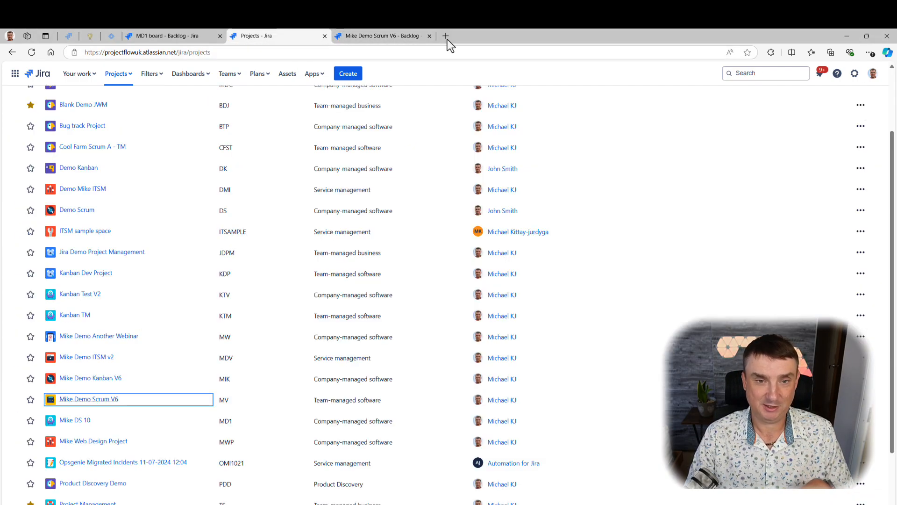
pyautogui.click(159, 29)
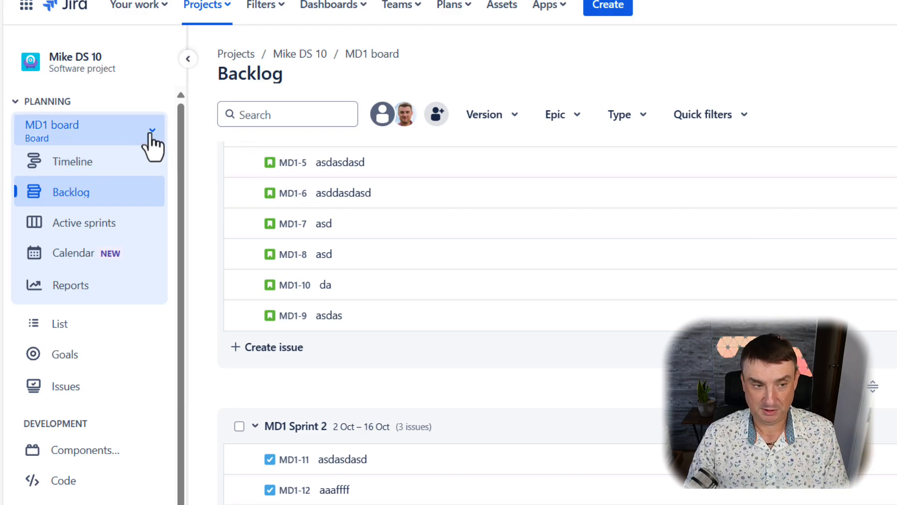
# - Start a new Kanban board based on an existing project
pyautogui.click(150, 132)
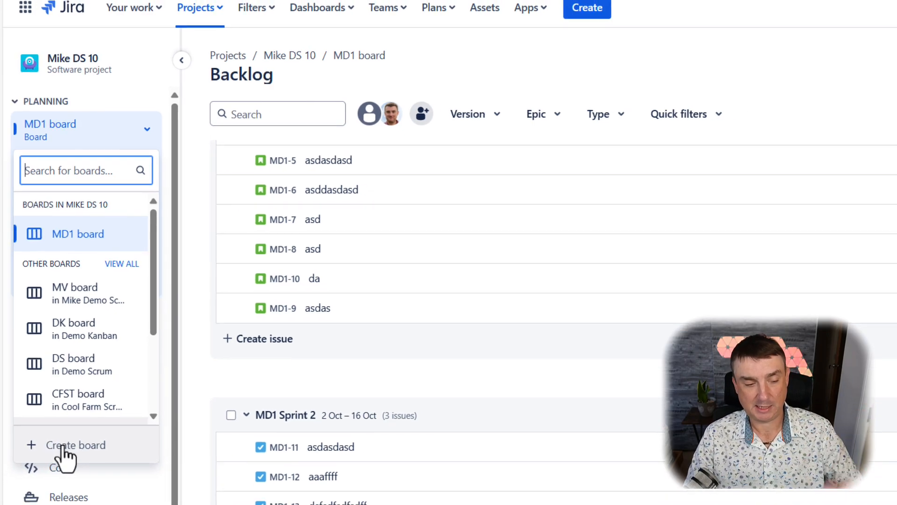
pyautogui.click(43, 332)
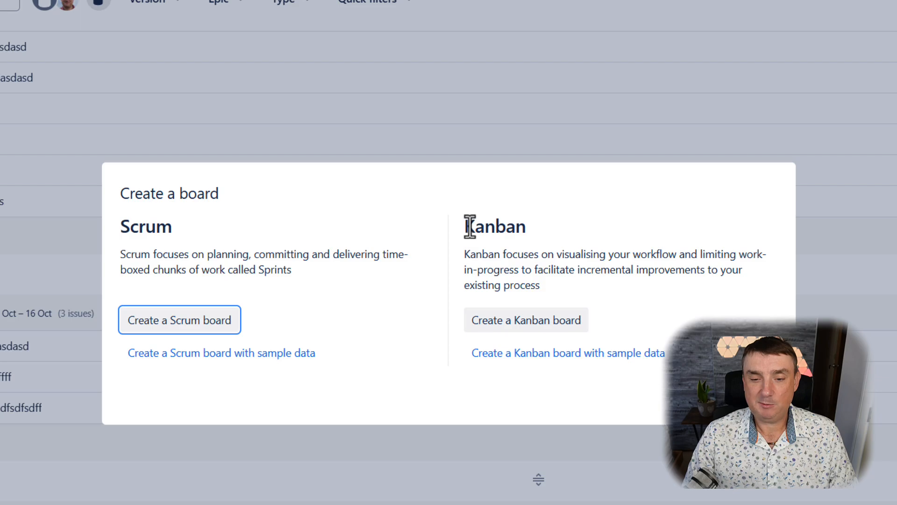
pyautogui.click(513, 326)
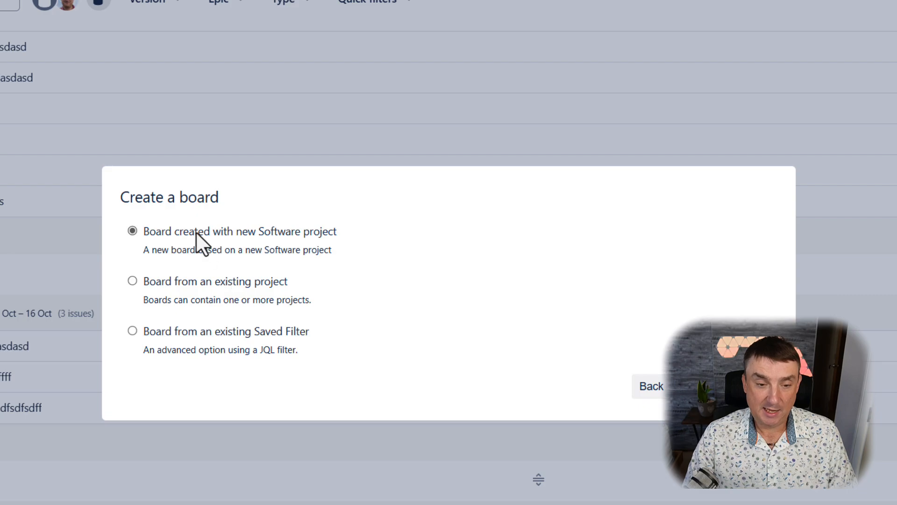
pyautogui.click(197, 284)
pyautogui.click(690, 386)
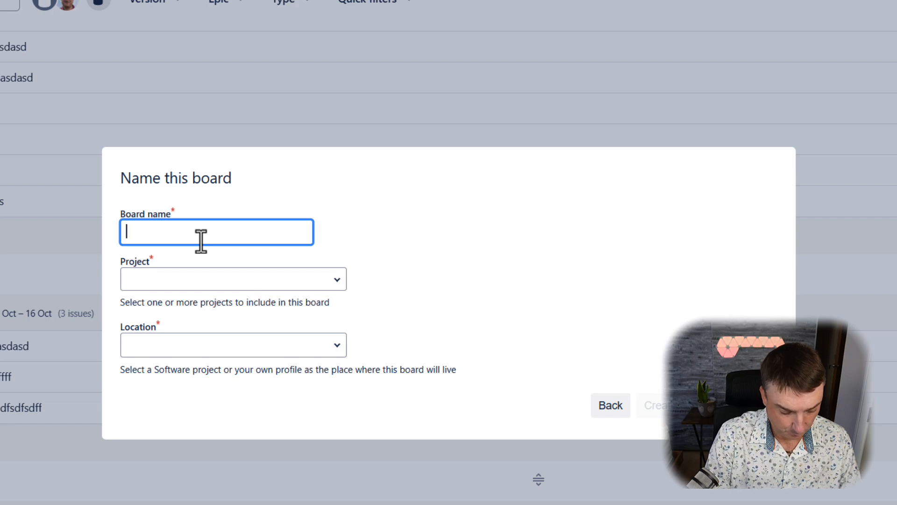
# - Name the new board Kanban Type
pyautogui.write('D')
pyautogui.press('BackSpace')
pyautogui.write('Kanb')
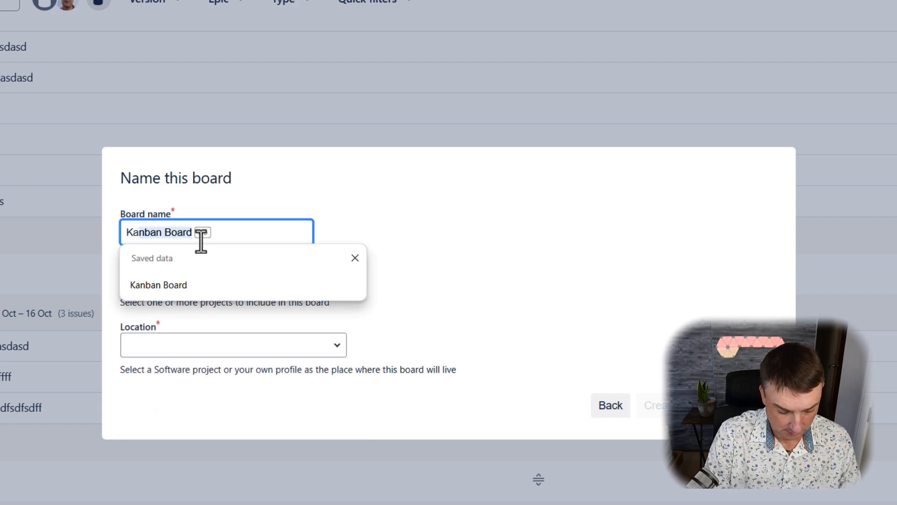
pyautogui.write('an Tyoe')
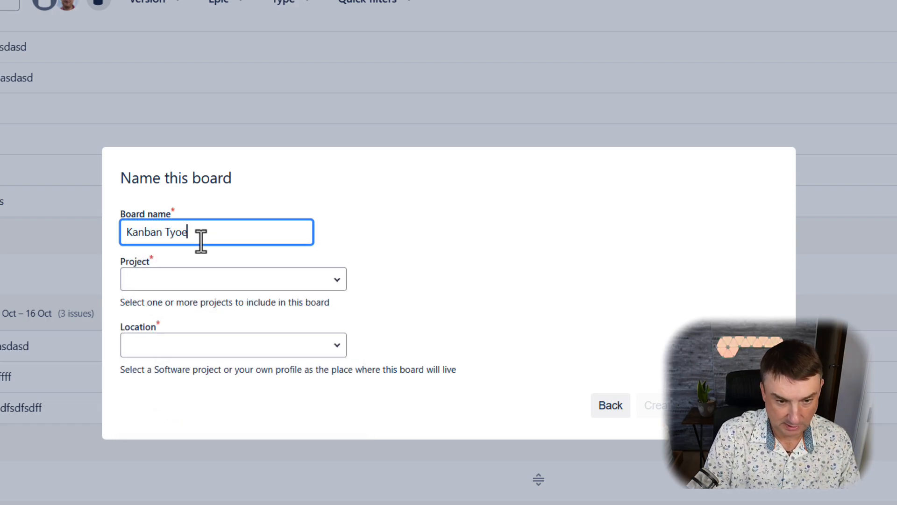
pyautogui.press('BackSpace')
pyautogui.press('BackSpace')
pyautogui.write('pe')
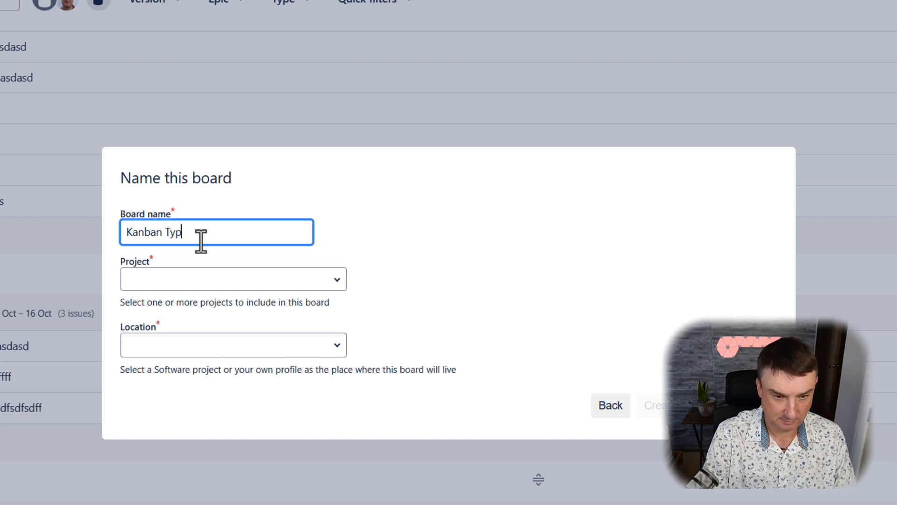
# - Include the MD1 project in the board, keep it as the board's location, and create the board
pyautogui.click(194, 275)
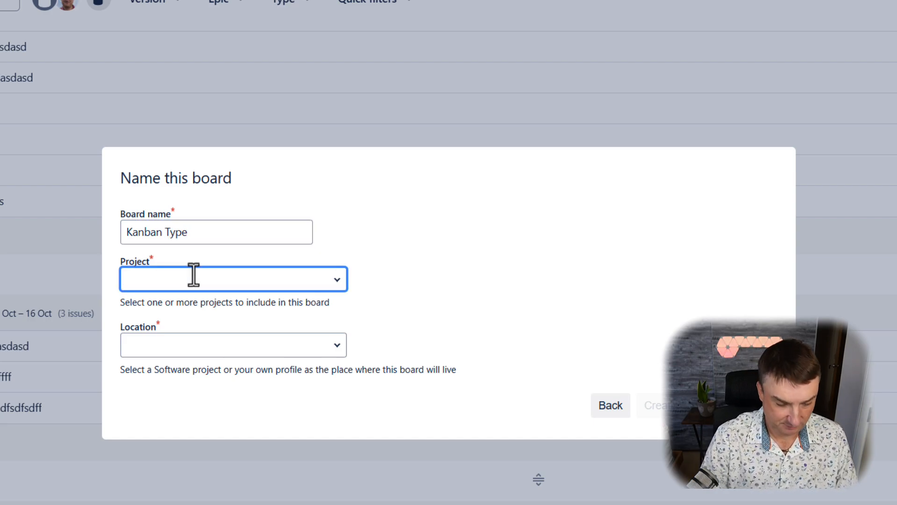
pyautogui.write('Mike')
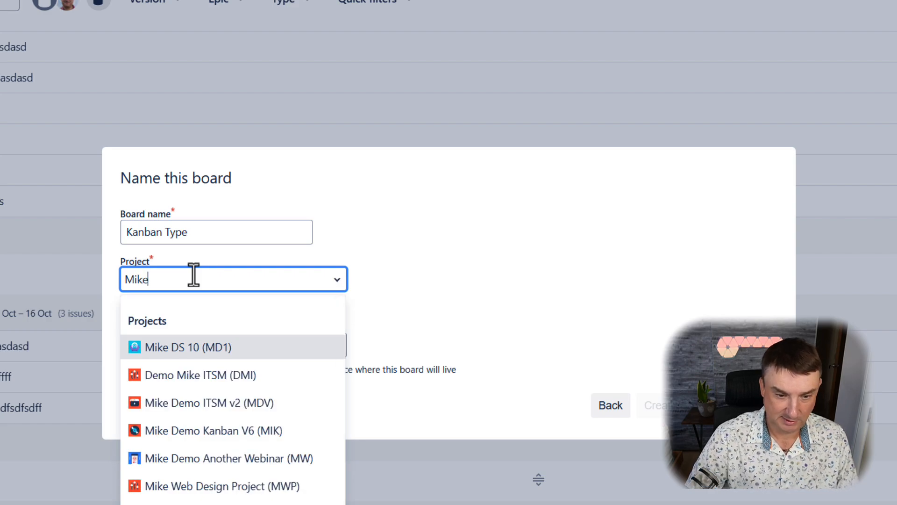
pyautogui.click(200, 349)
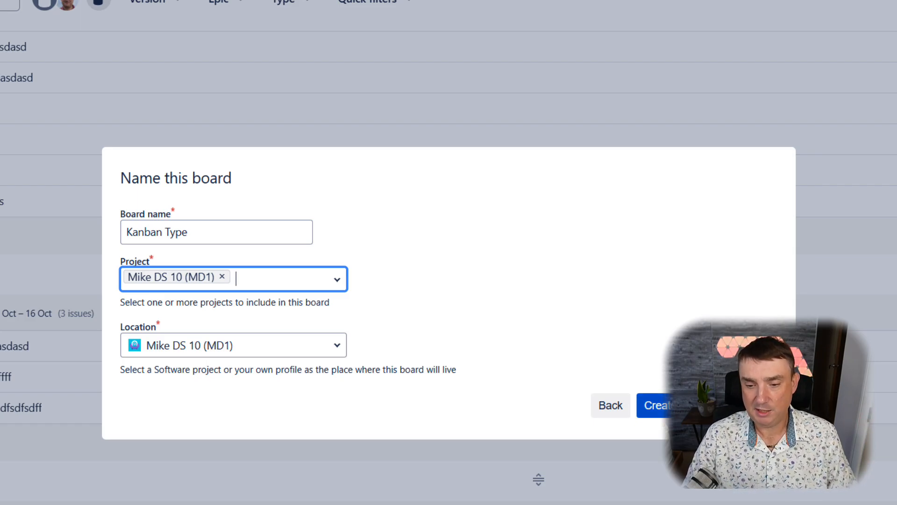
pyautogui.click(654, 406)
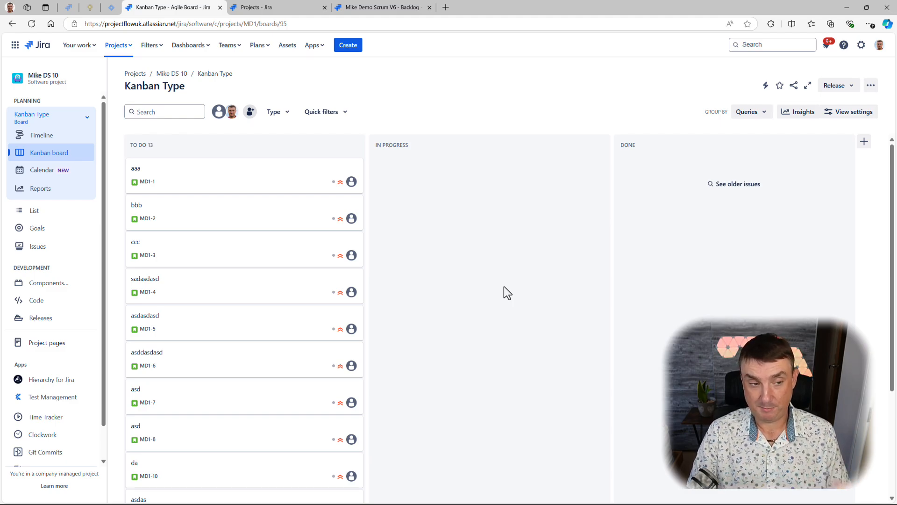
# - Switch to the MD1 board for comparison and return to the Kanban Type board
pyautogui.click(88, 120)
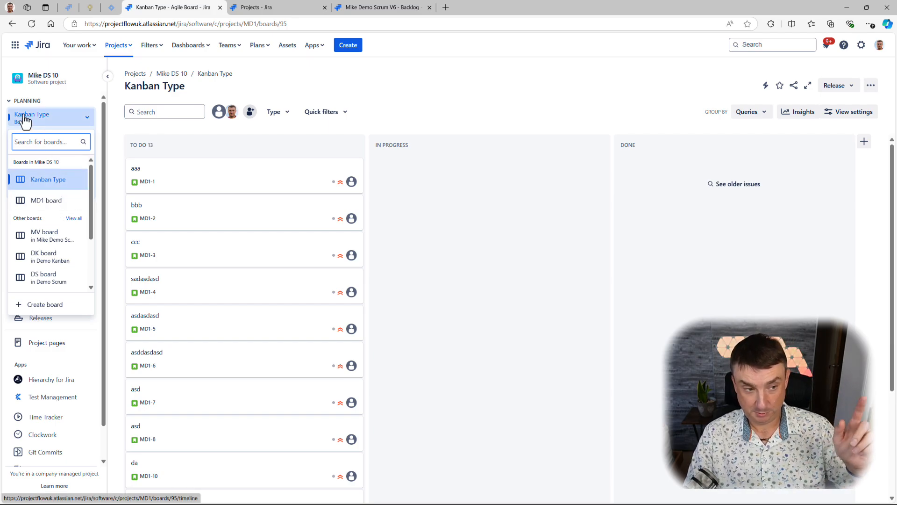
pyautogui.click(46, 201)
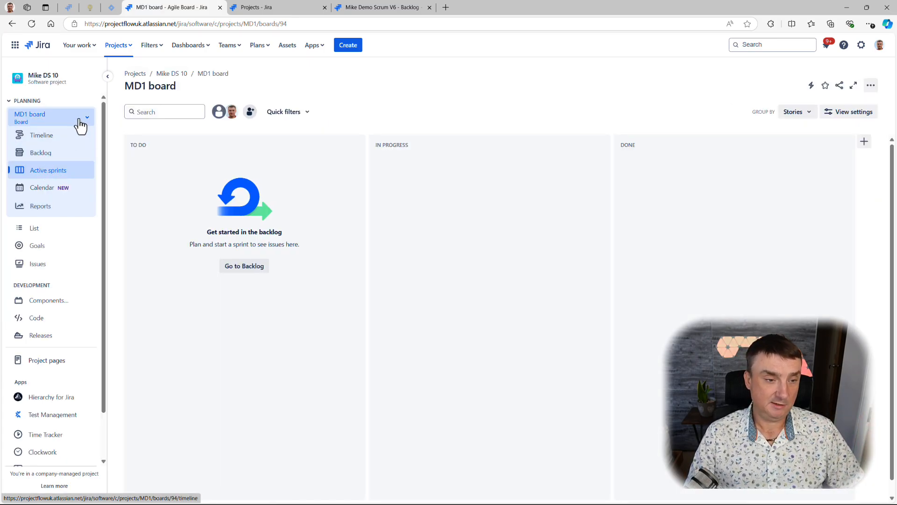
pyautogui.click(86, 118)
pyautogui.click(42, 179)
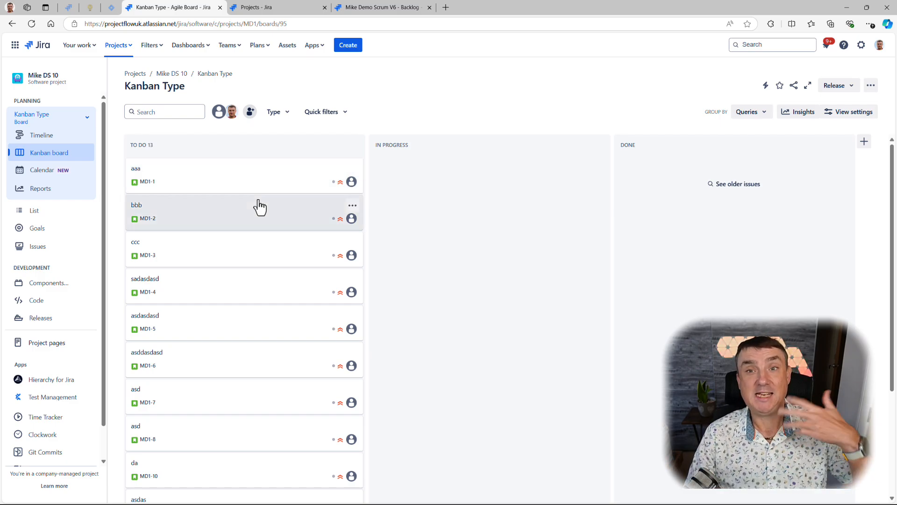
# - In the Kanban Type board's column settings, move the To Do status into the Kanban backlog and delete the emptied To Do column
pyautogui.click(871, 85)
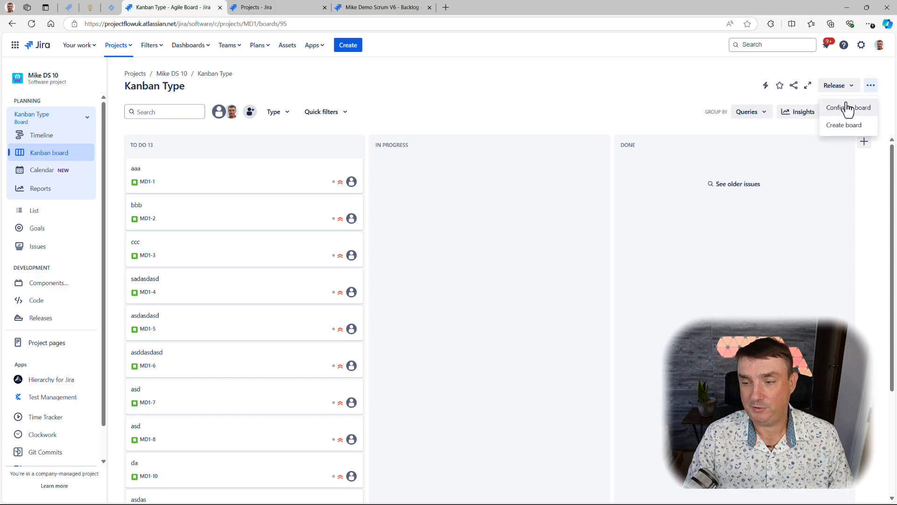
pyautogui.click(848, 108)
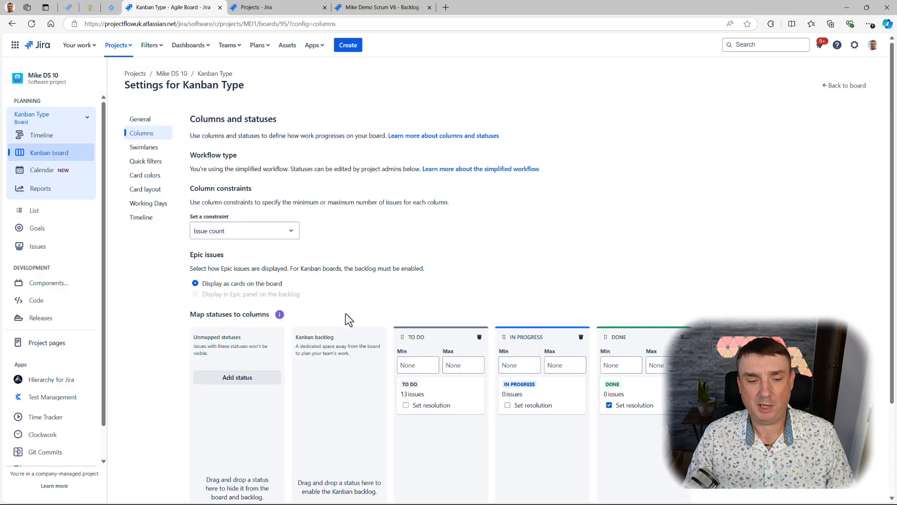
pyautogui.scroll(-4, 410, 300)
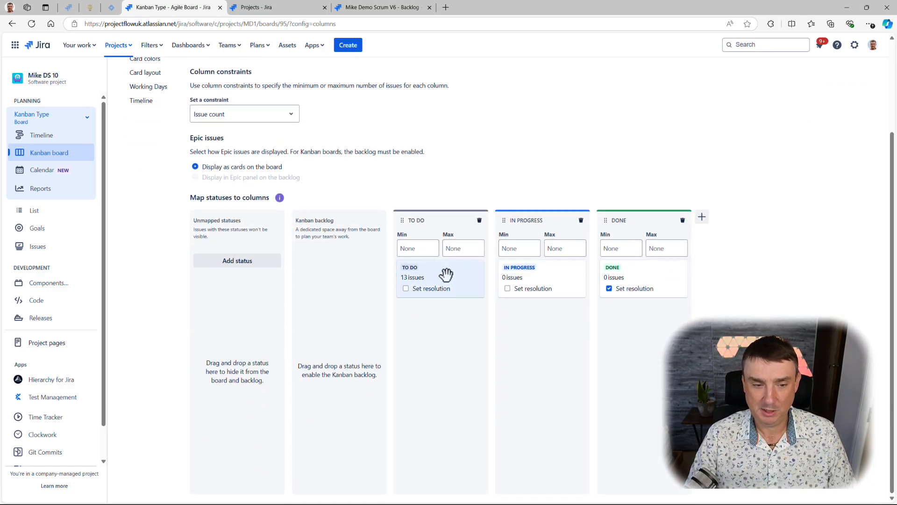
pyautogui.moveTo(447, 274); pyautogui.dragTo(348, 306)
pyautogui.moveTo(372, 420); pyautogui.dragTo(364, 413)
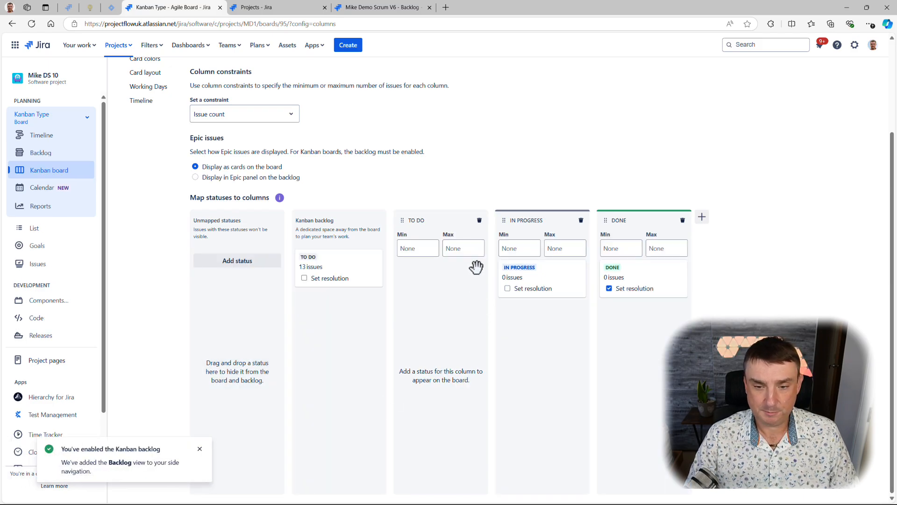
pyautogui.click(480, 220)
pyautogui.click(555, 137)
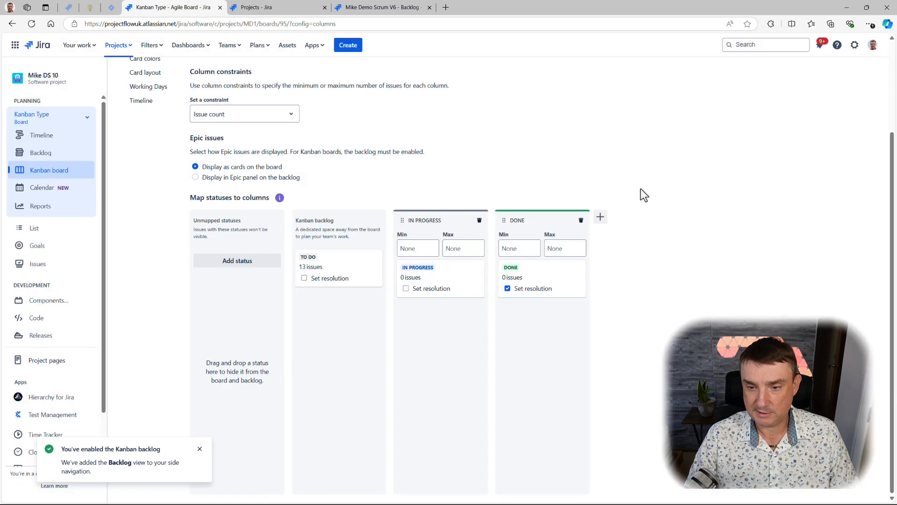
# - Add a board column named Blocked
pyautogui.click(600, 216)
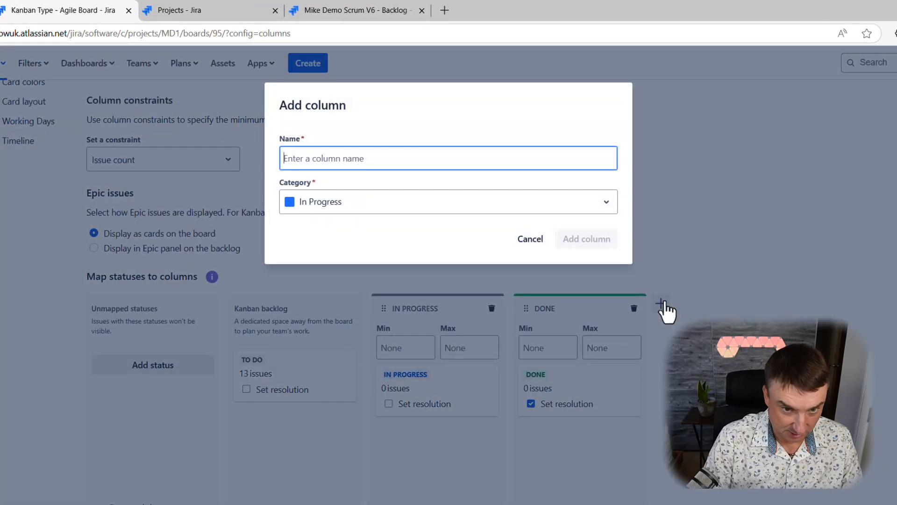
pyautogui.click(362, 206)
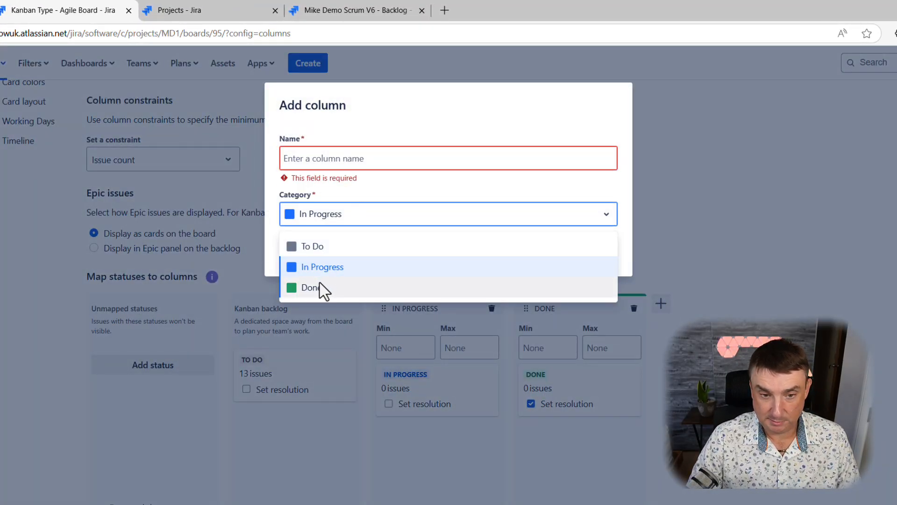
pyautogui.click(312, 246)
pyautogui.click(312, 158)
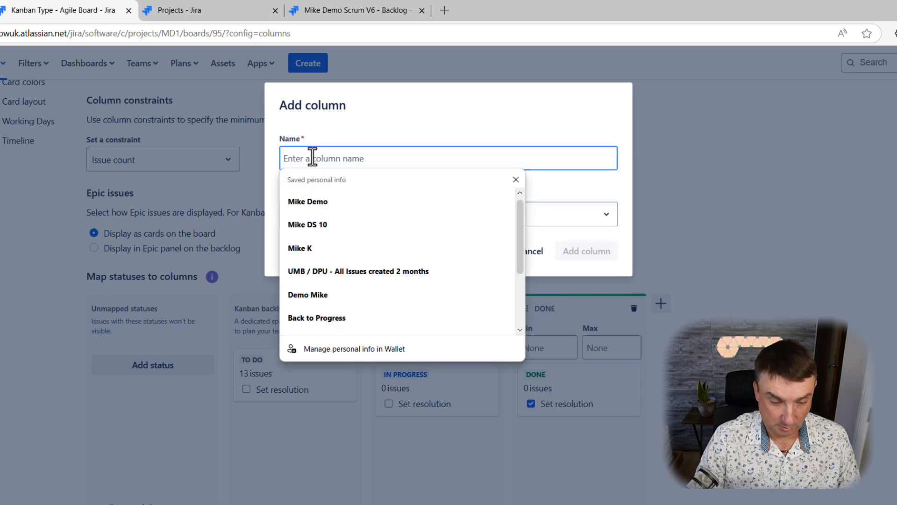
pyautogui.write('Blocked')
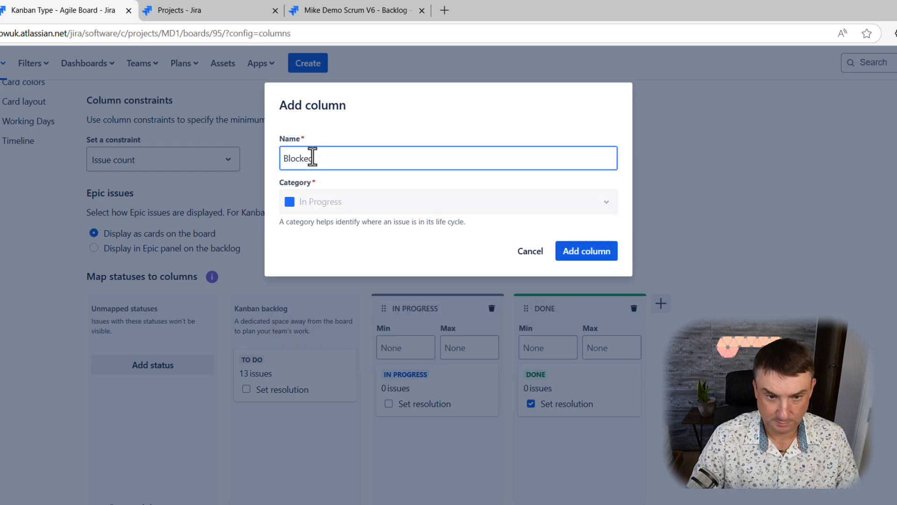
pyautogui.click(588, 252)
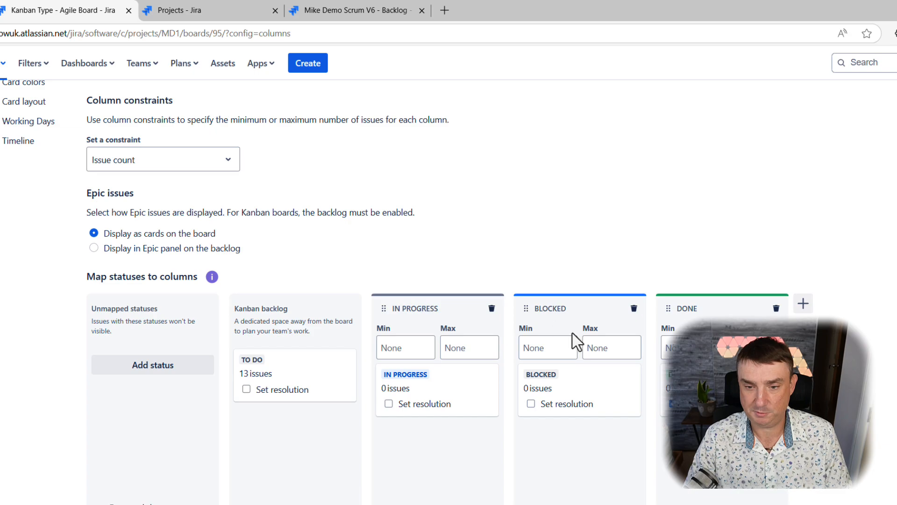
# - Add a board column named In Review and place the Blocked column between it and Done
pyautogui.click(803, 304)
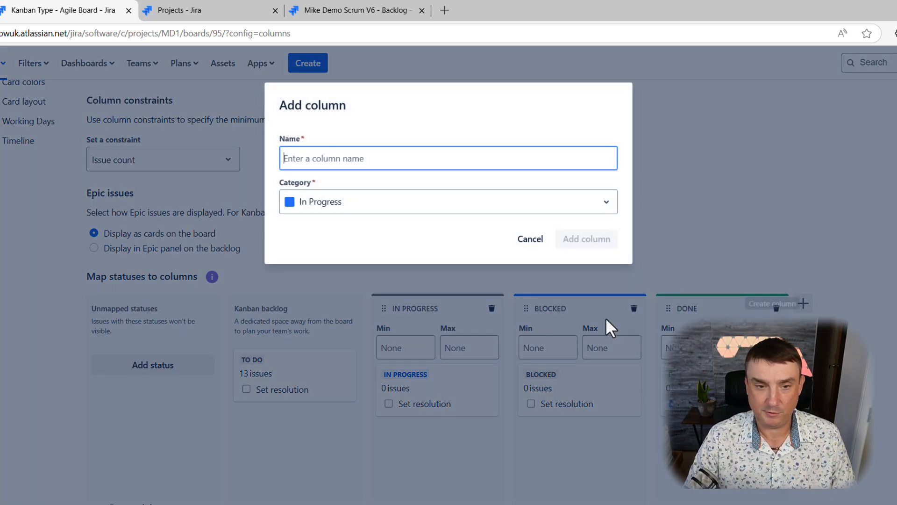
pyautogui.write('In R')
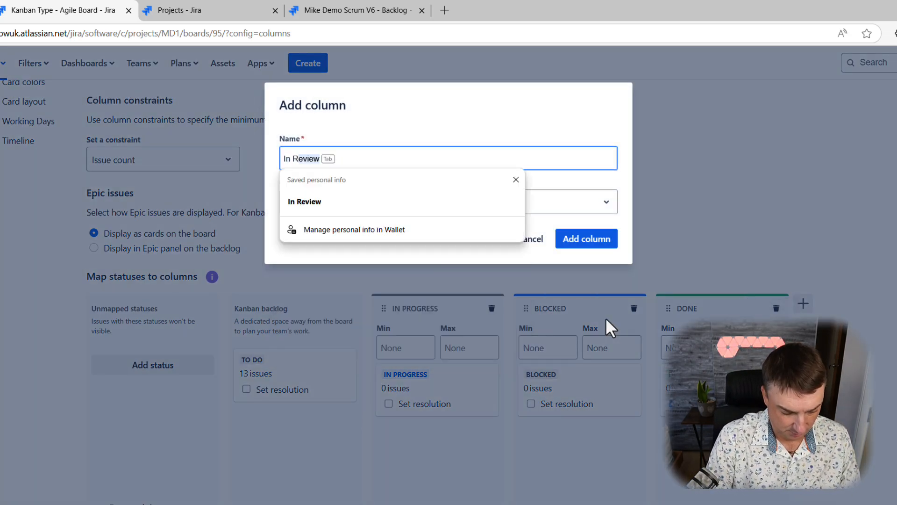
pyautogui.write('eview')
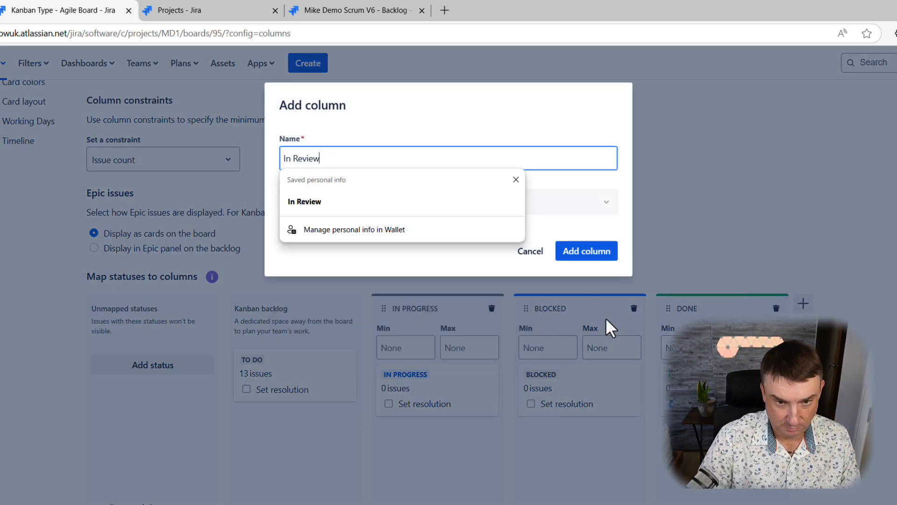
pyautogui.click(299, 204)
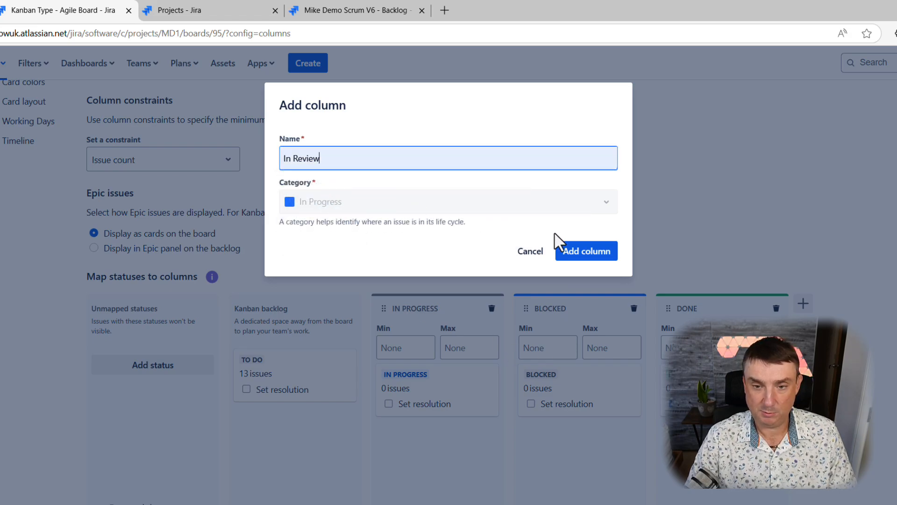
pyautogui.click(580, 249)
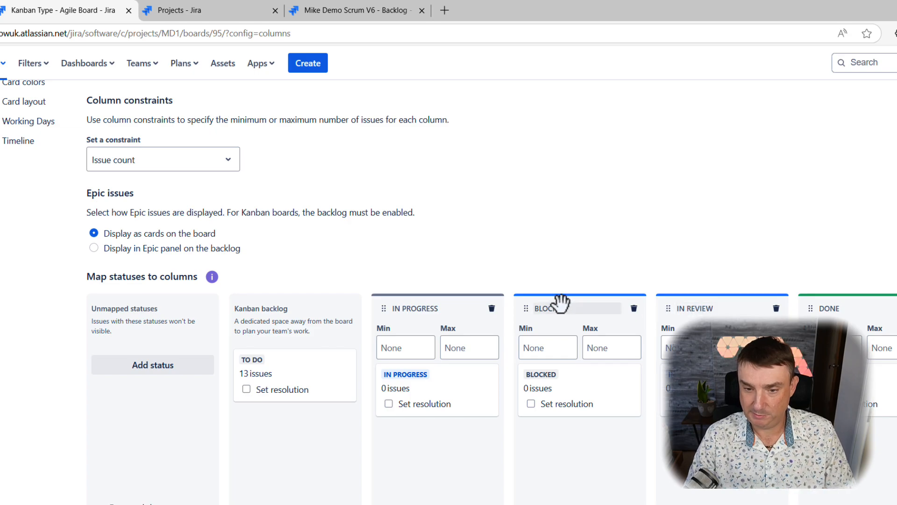
pyautogui.moveTo(562, 302); pyautogui.dragTo(733, 304)
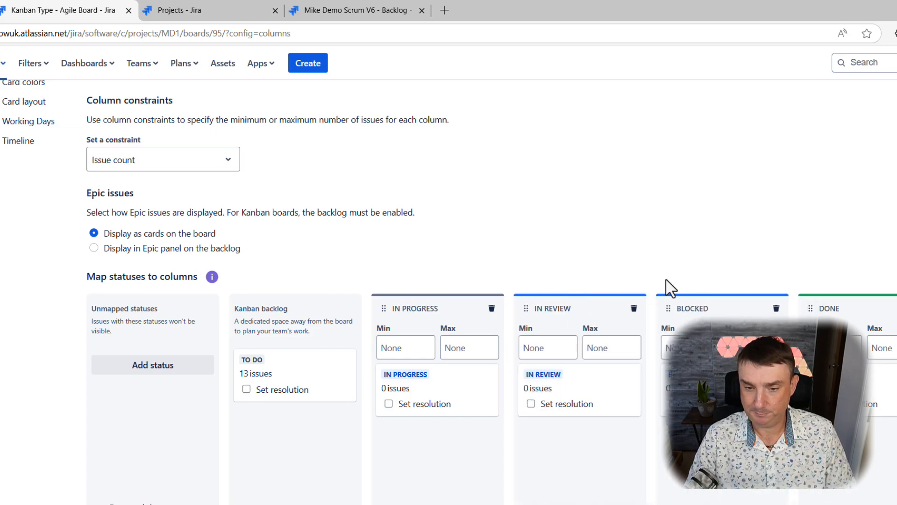
# - Leave the column settings for the Kanban Type board and open its backlog
pyautogui.scroll(4, 483, 283)
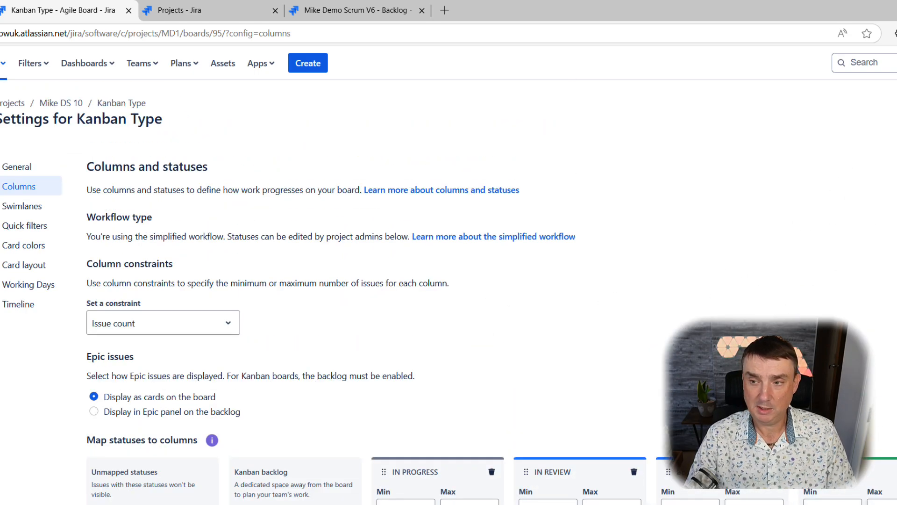
pyautogui.click(895, 120)
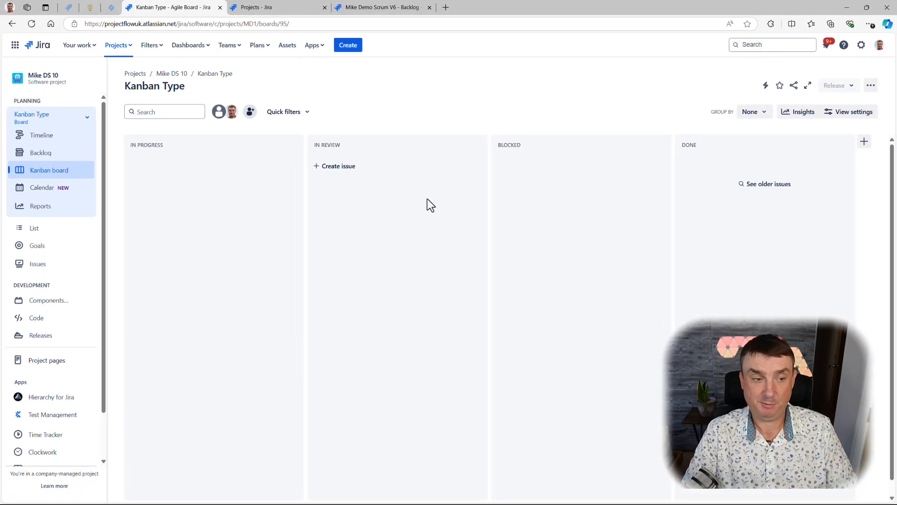
pyautogui.click(39, 154)
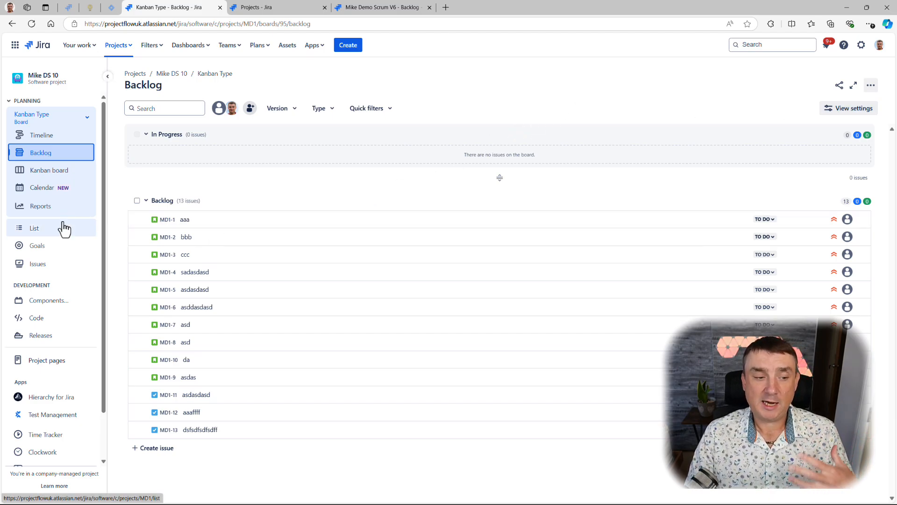
# - Show the version panel in the Kanban Type backlog and view the version creation form, closing it without saving
pyautogui.click(289, 109)
pyautogui.click(280, 152)
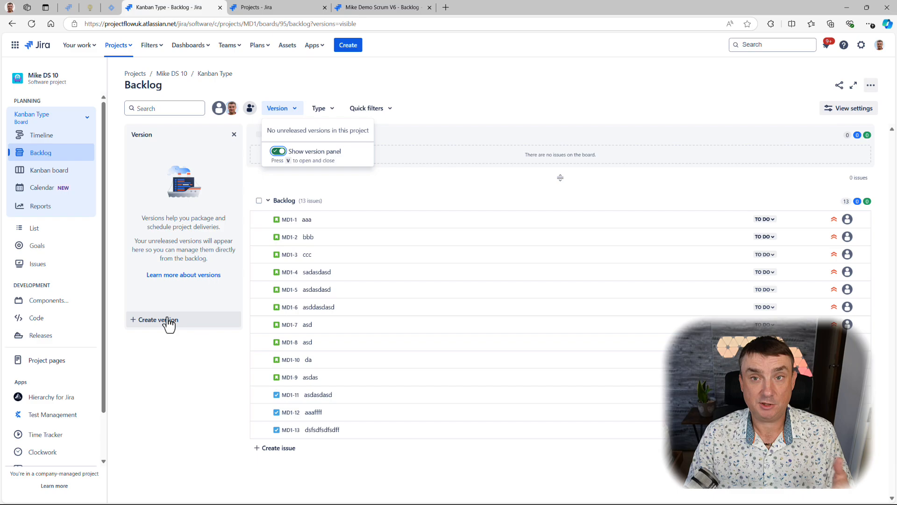
pyautogui.click(167, 321)
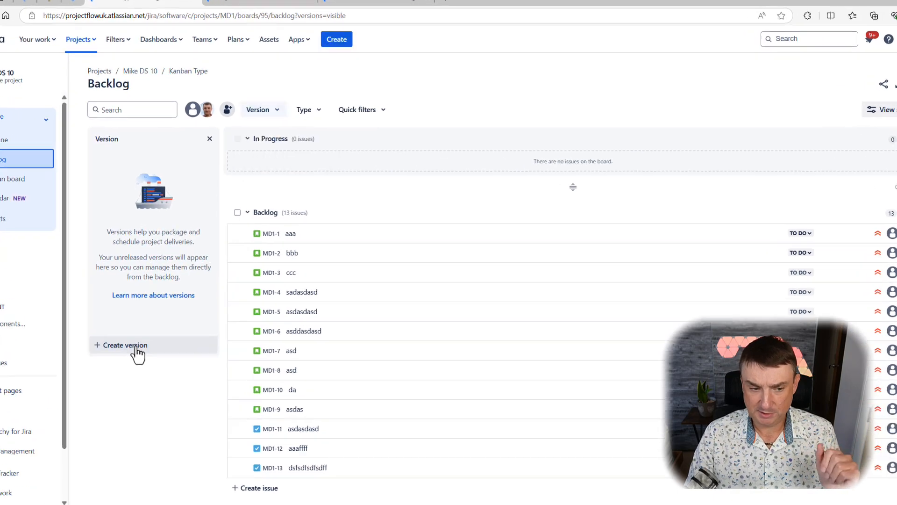
pyautogui.click(137, 347)
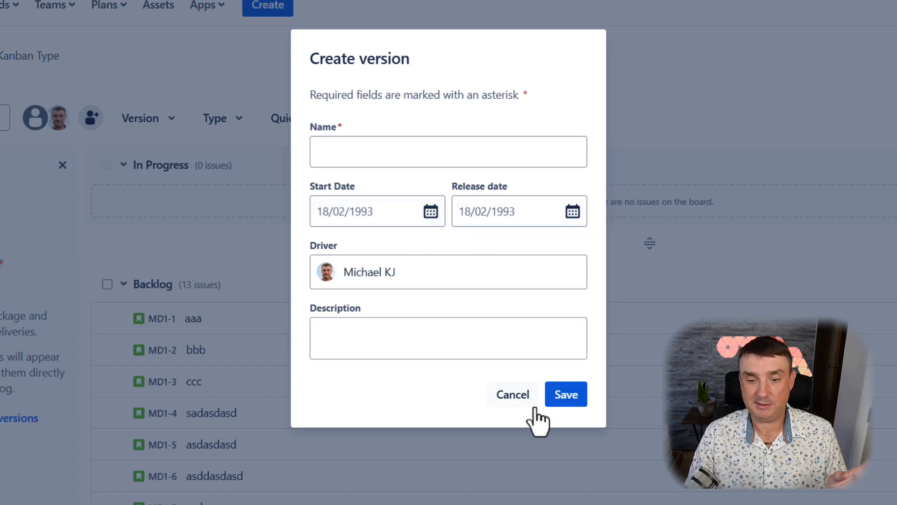
pyautogui.click(513, 394)
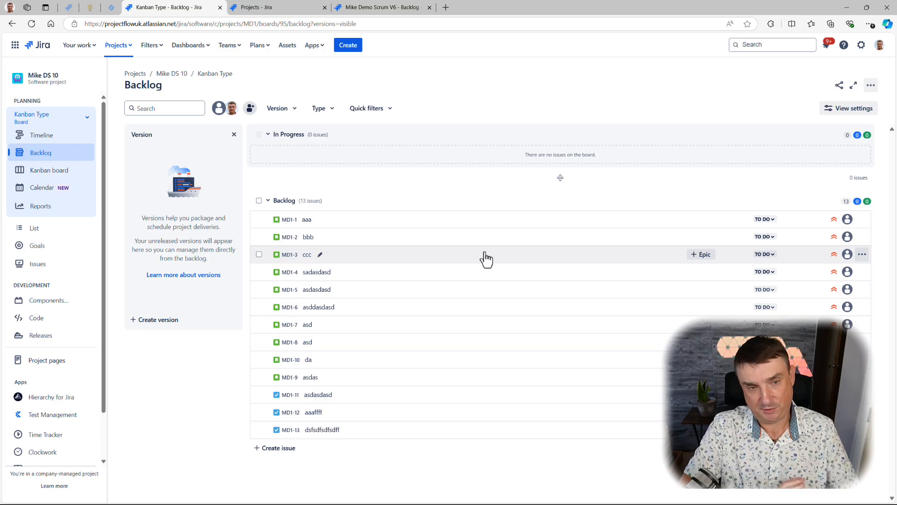
# - Switch to the team-managed MV project and enable the Sprints feature in its project settings
pyautogui.click(366, 7)
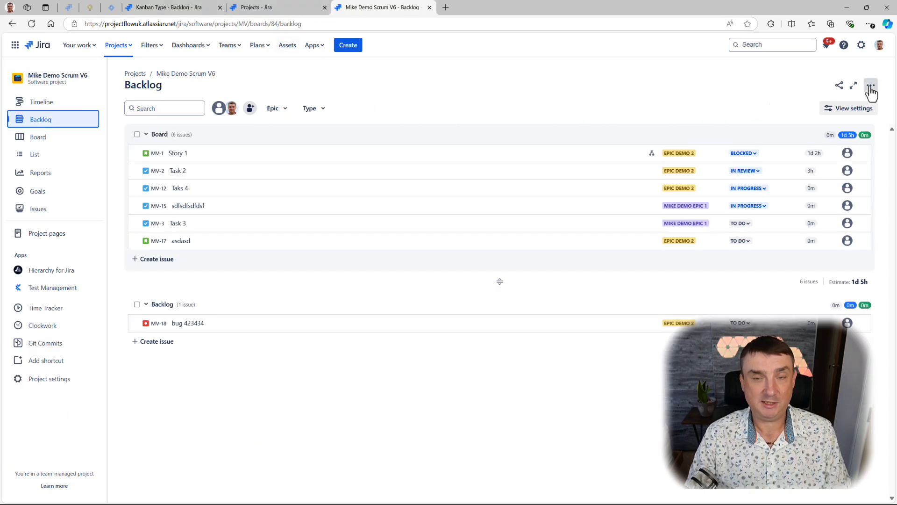
pyautogui.click(42, 378)
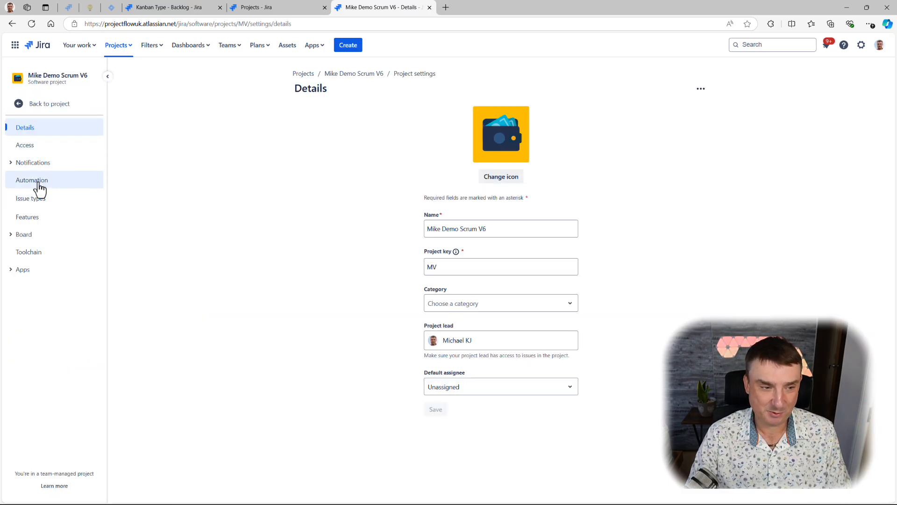
pyautogui.click(36, 223)
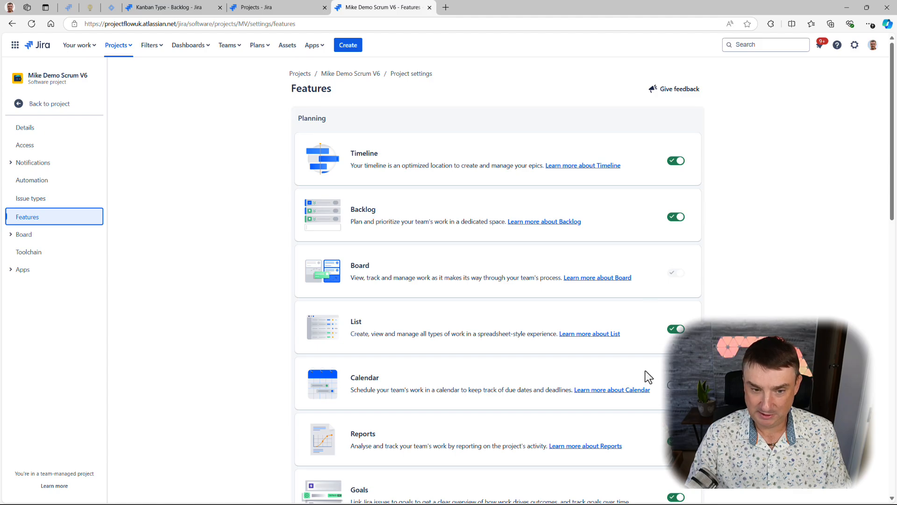
pyautogui.scroll(-7, 647, 374)
pyautogui.scroll(1, 669, 346)
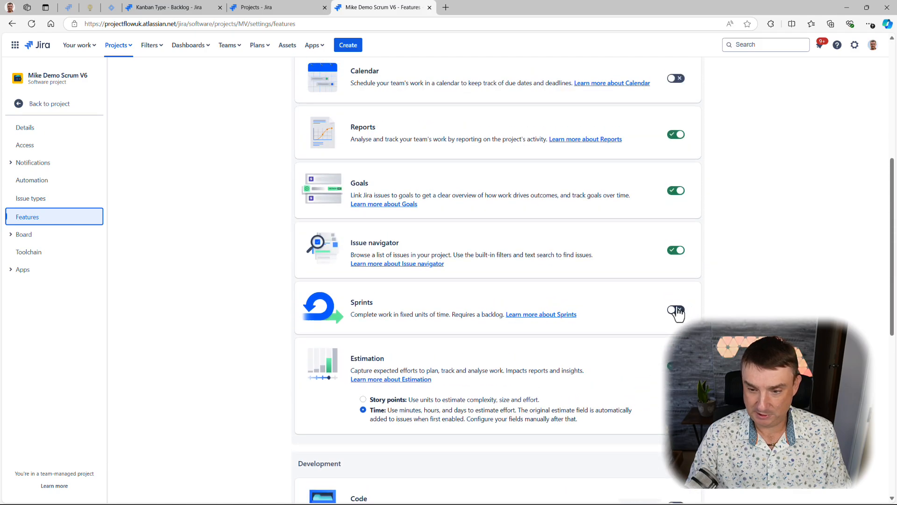
pyautogui.click(676, 311)
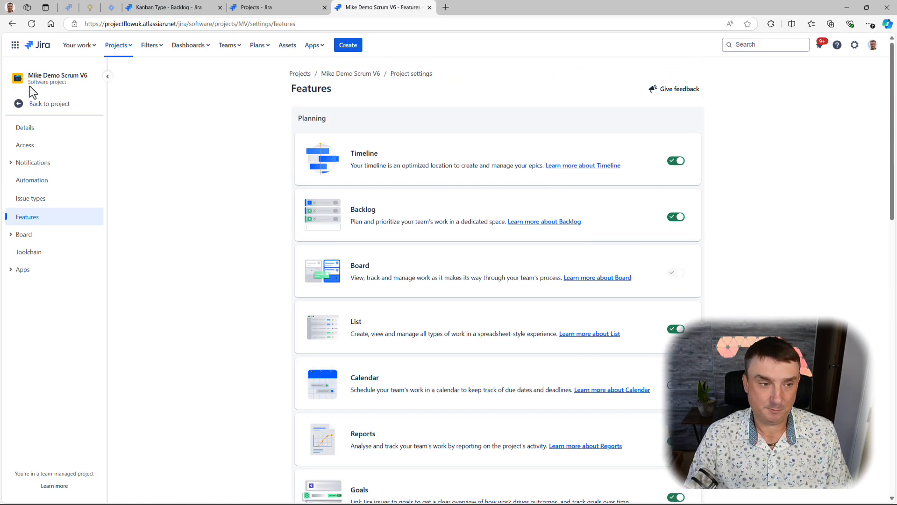
# - Return to the MV project and examine how its backlog and board look with sprints enabled
pyautogui.click(35, 103)
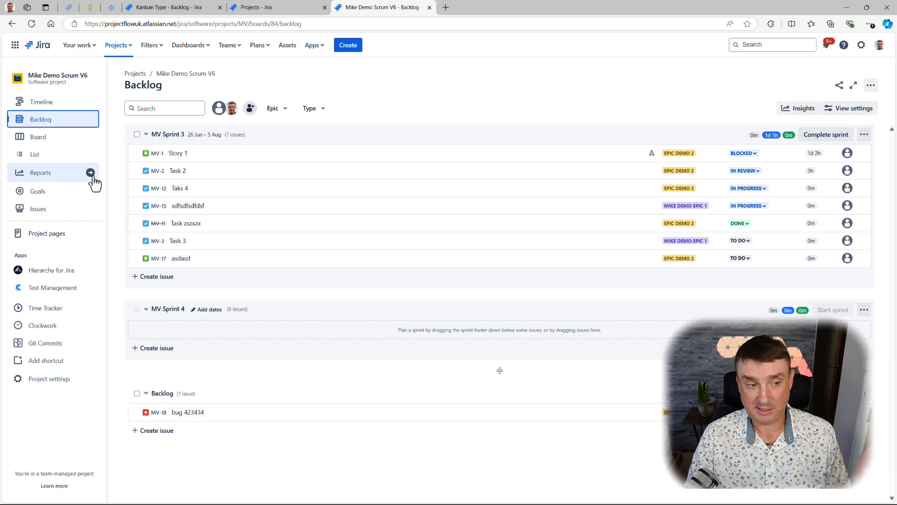
pyautogui.click(50, 138)
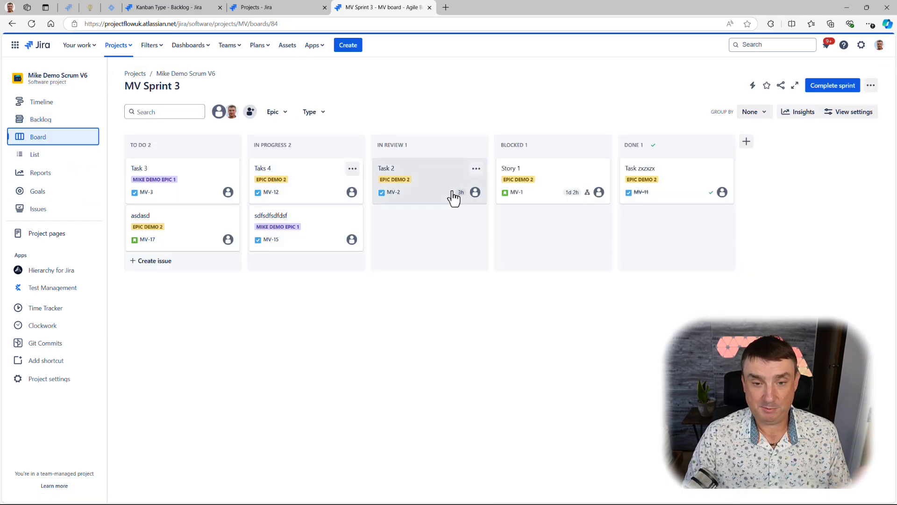
pyautogui.click(46, 123)
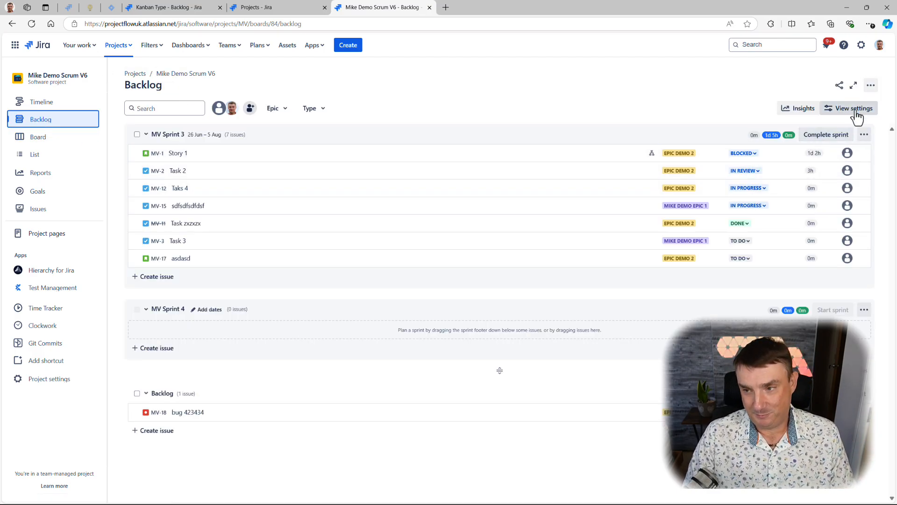
# - Disable the Sprints feature in the MV project's settings
pyautogui.click(29, 380)
pyautogui.click(28, 217)
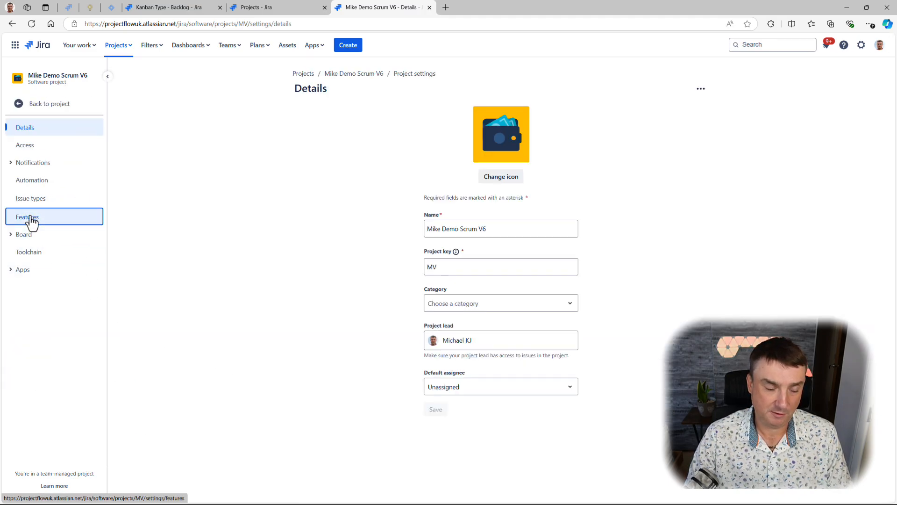
pyautogui.scroll(-5, 573, 308)
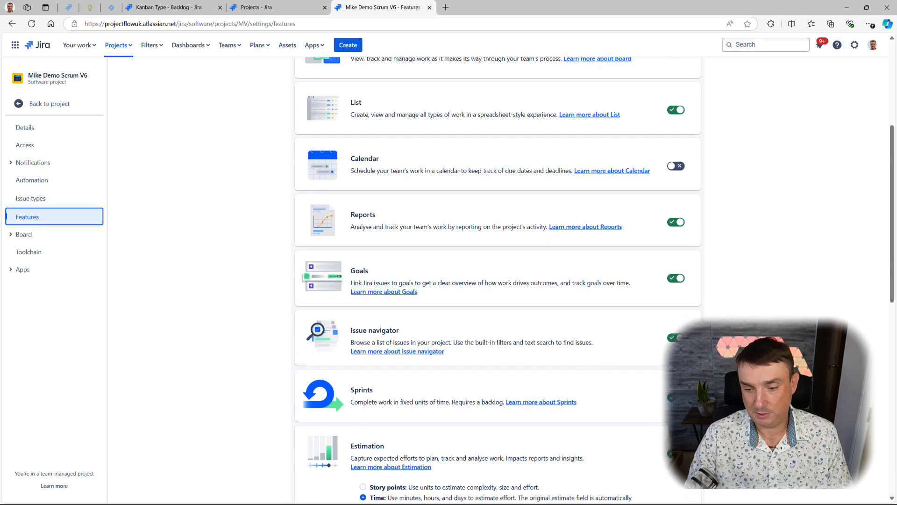
pyautogui.click(676, 397)
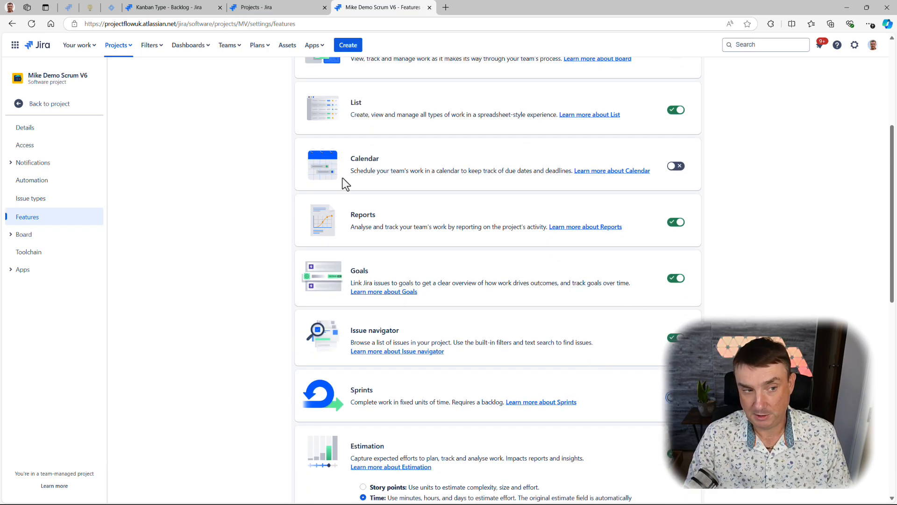
# - Return to the MV project and compare its backlog and board without sprints
pyautogui.click(24, 108)
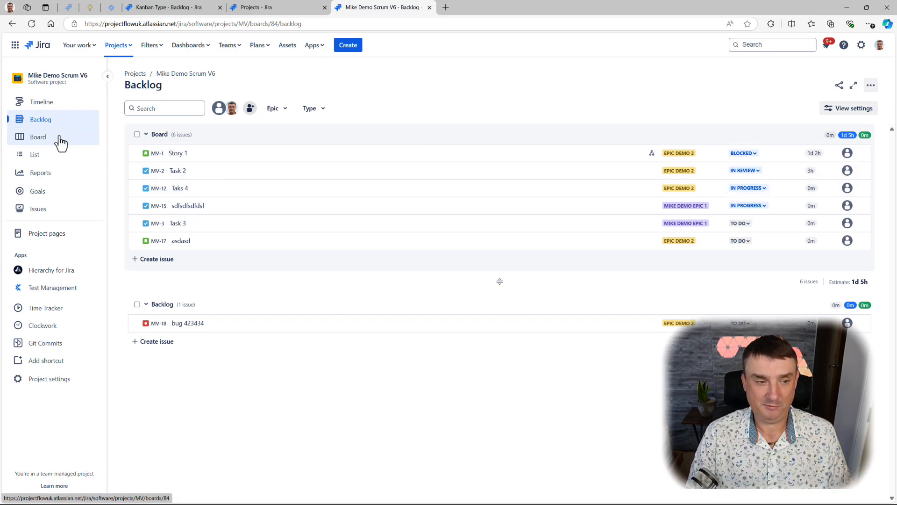
pyautogui.click(45, 139)
pyautogui.click(42, 125)
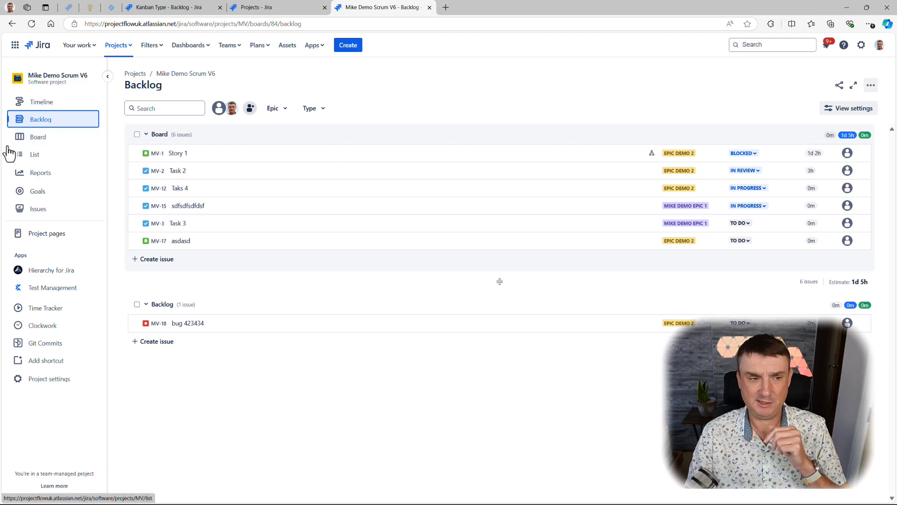
pyautogui.click(39, 138)
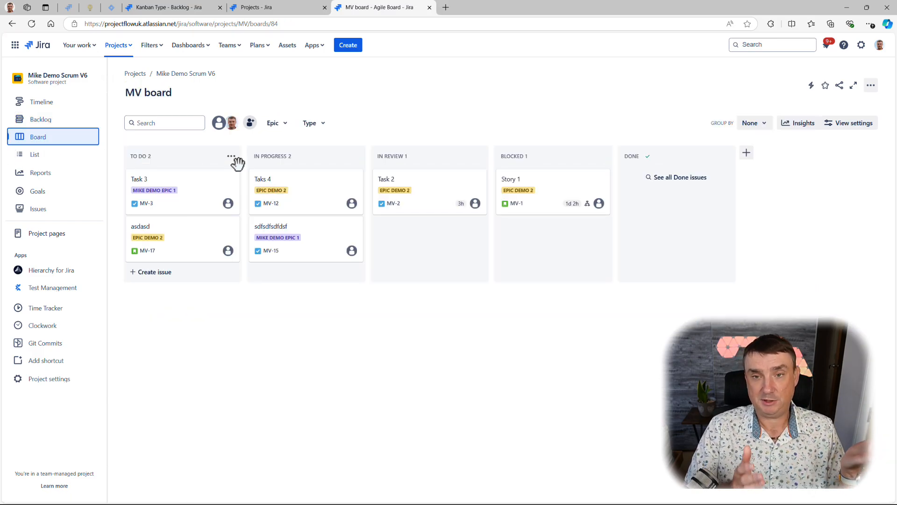